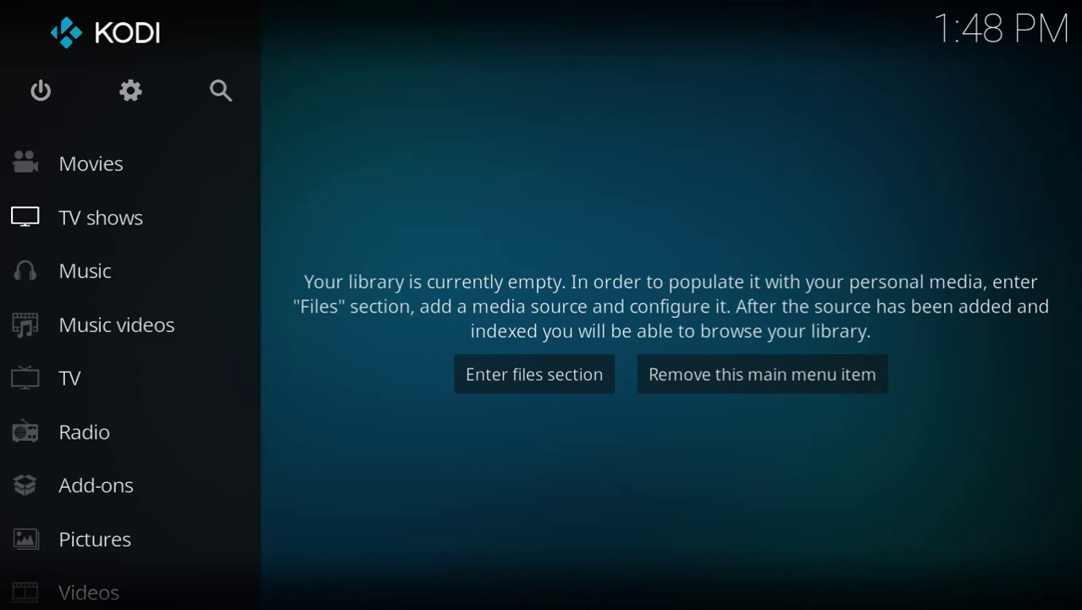
# Enable Show notifications and Unknown sources in the system's add-on settings, accept the warning, and return to the home screen.
pyautogui.click(127, 217)
pyautogui.click(138, 96)
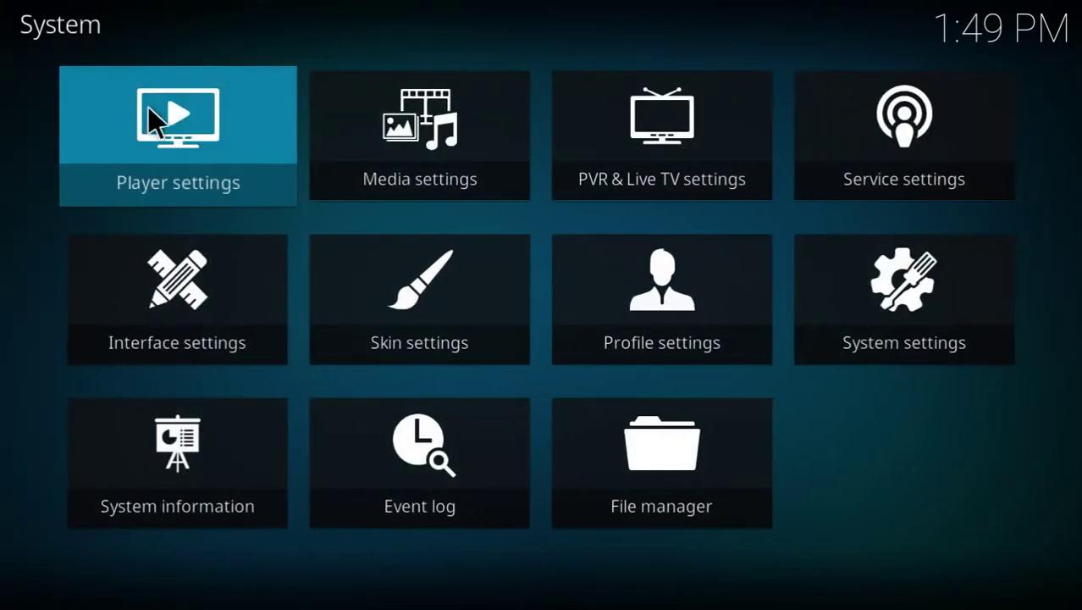
pyautogui.press('Escape')
pyautogui.click(82, 478)
pyautogui.click(211, 112)
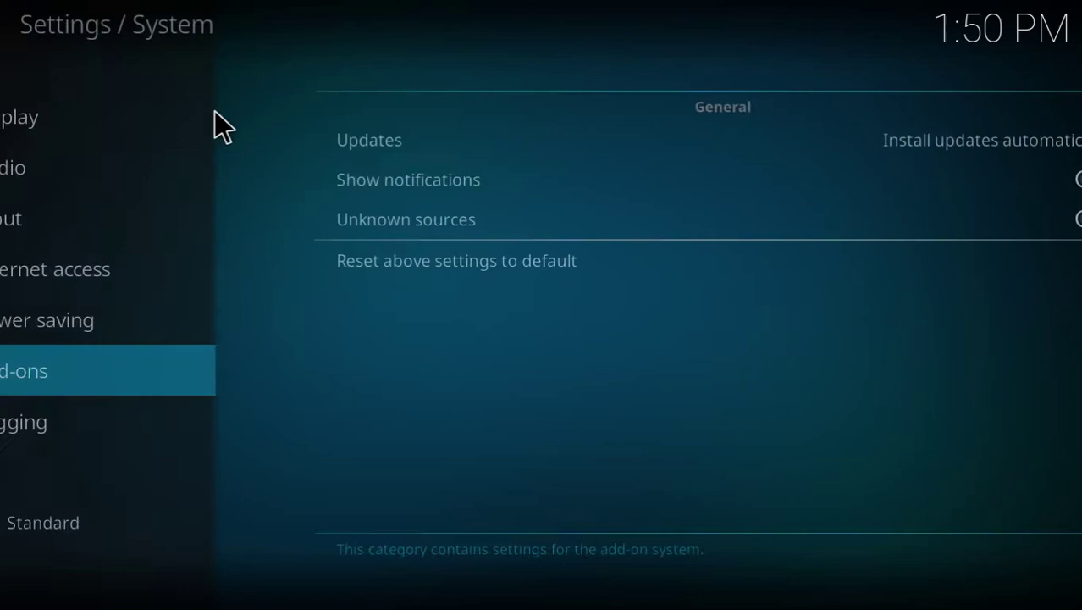
pyautogui.click(1040, 181)
pyautogui.click(1037, 221)
pyautogui.click(453, 385)
pyautogui.press('Escape')
pyautogui.press('Escape')
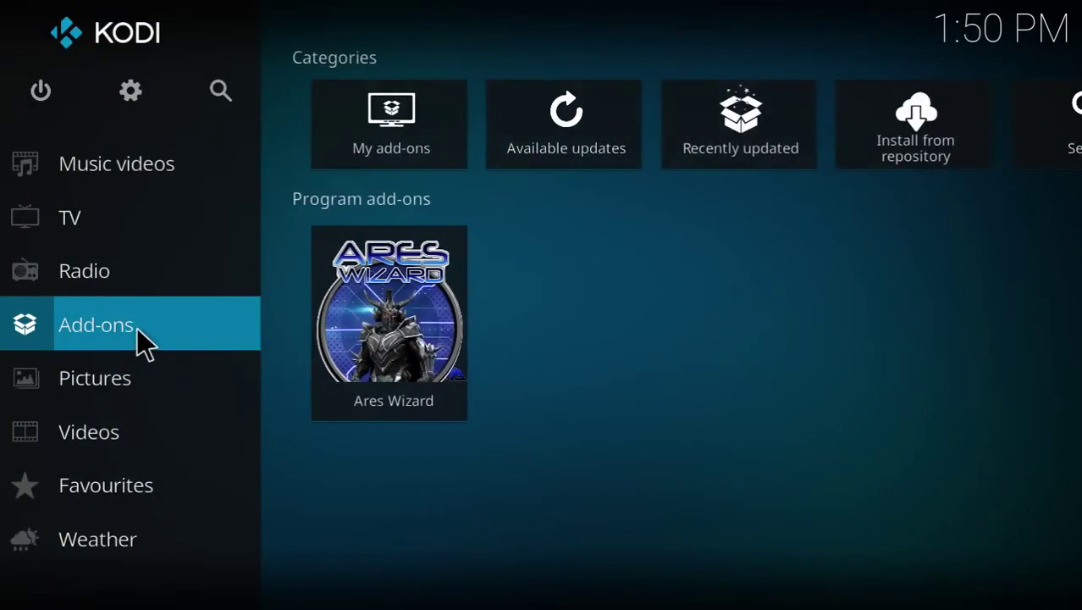
# Start adding a file source in the File manager and open its path for entry.
pyautogui.click(134, 90)
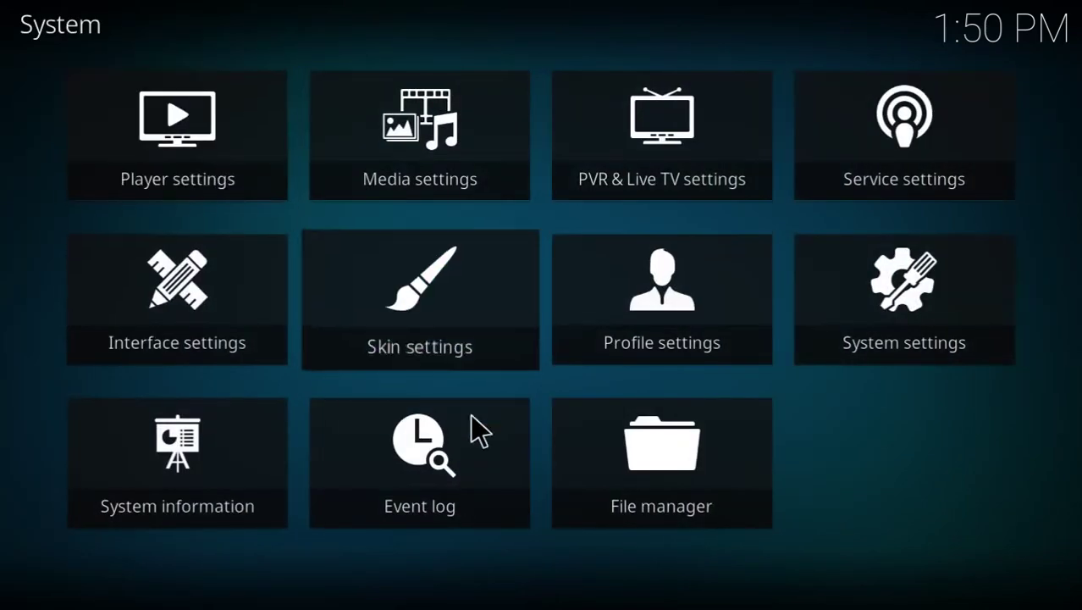
pyautogui.click(619, 474)
pyautogui.click(105, 255)
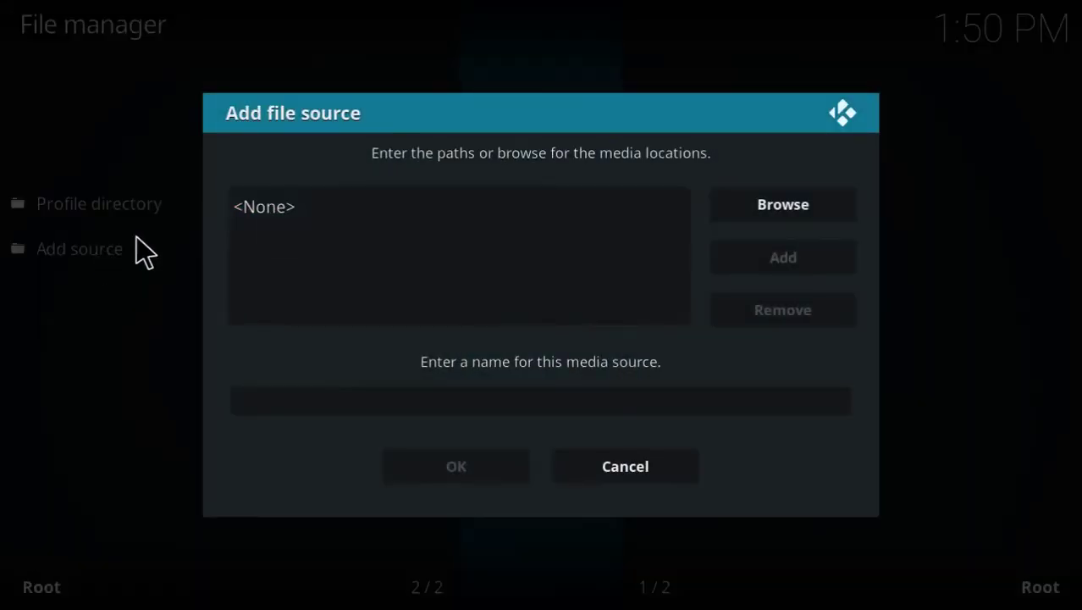
pyautogui.click(311, 204)
pyautogui.hotkey('alt', 'Tab')
pyautogui.press('Tab')
pyautogui.press('Tab')
pyautogui.press('Tab')
pyautogui.press('Tab')
pyautogui.press('Tab')
pyautogui.press('Tab')
pyautogui.press('Tab')
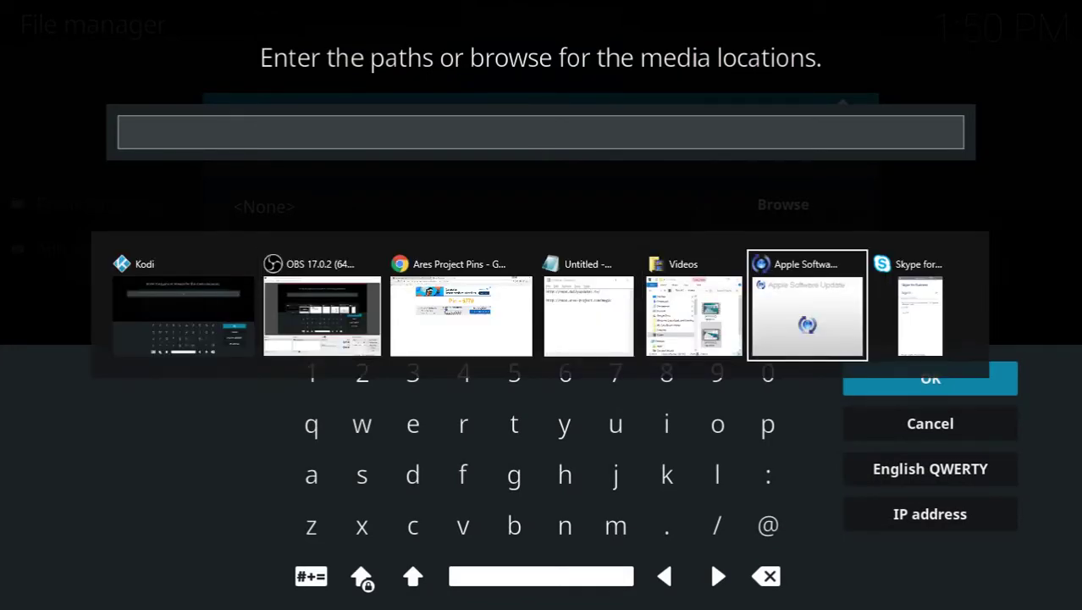
pyautogui.press('Tab')
pyautogui.press('Tab')
pyautogui.moveTo(1017, 85); pyautogui.dragTo(821, 105)
pyautogui.hotkey('ctrl', 'c')
pyautogui.click(715, 122)
pyautogui.hotkey('ctrl', 'v')
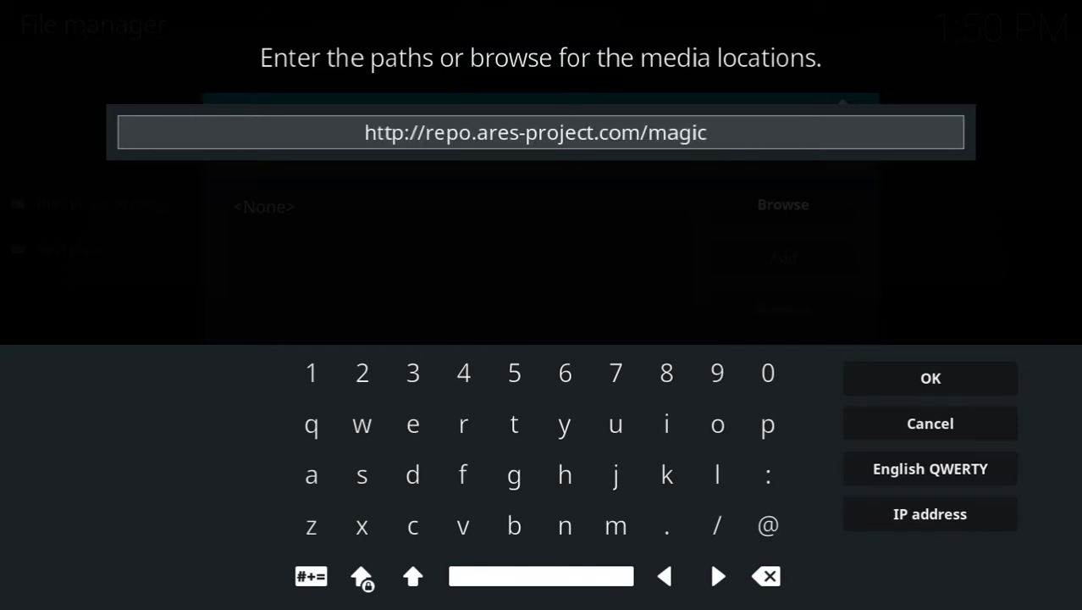
pyautogui.click(900, 370)
pyautogui.click(457, 466)
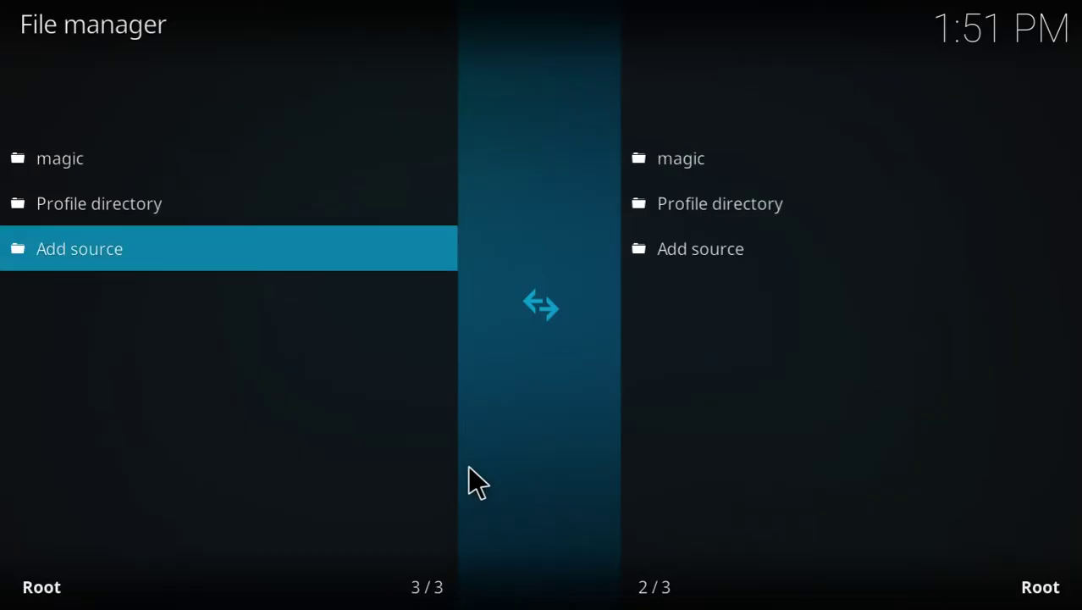
# Install the add-on zip file from the magic source through the add-on browser.
pyautogui.press('Escape')
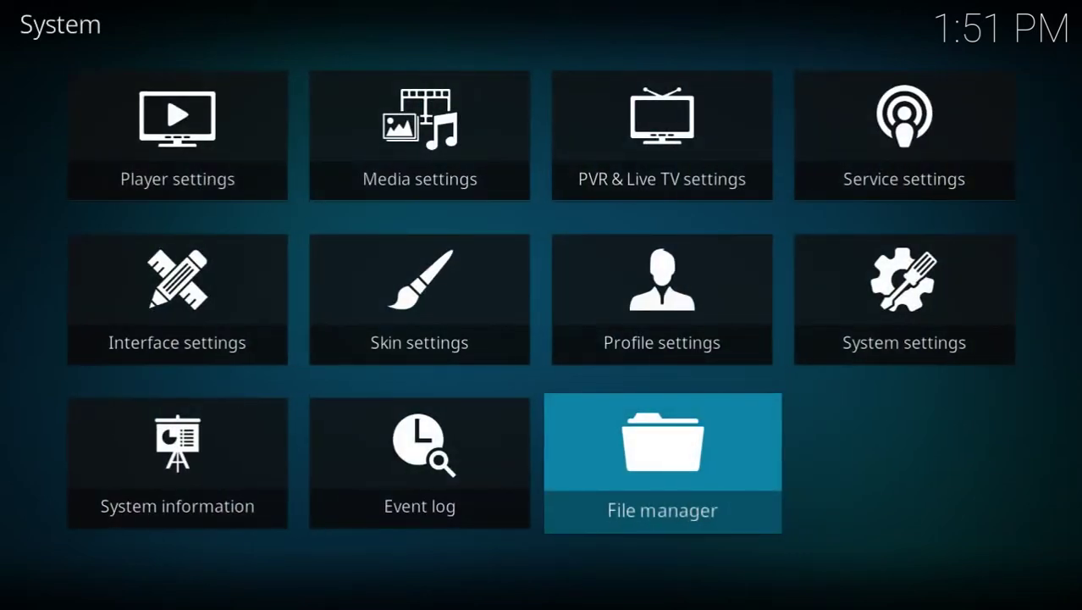
pyautogui.press('Escape')
pyautogui.click(139, 367)
pyautogui.click(52, 117)
pyautogui.click(419, 341)
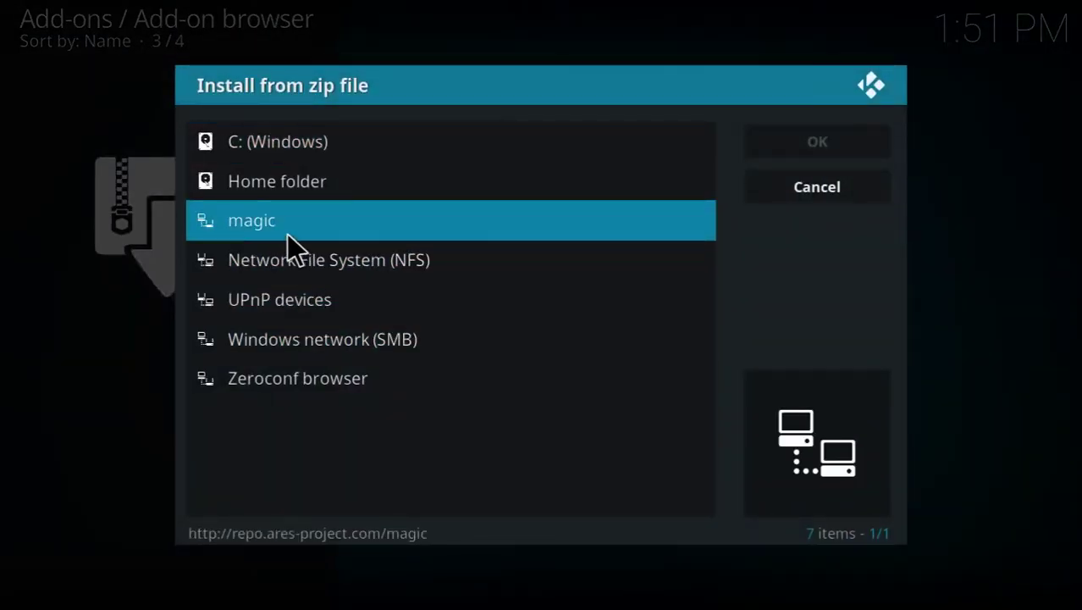
pyautogui.click(287, 233)
pyautogui.click(303, 192)
pyautogui.click(309, 188)
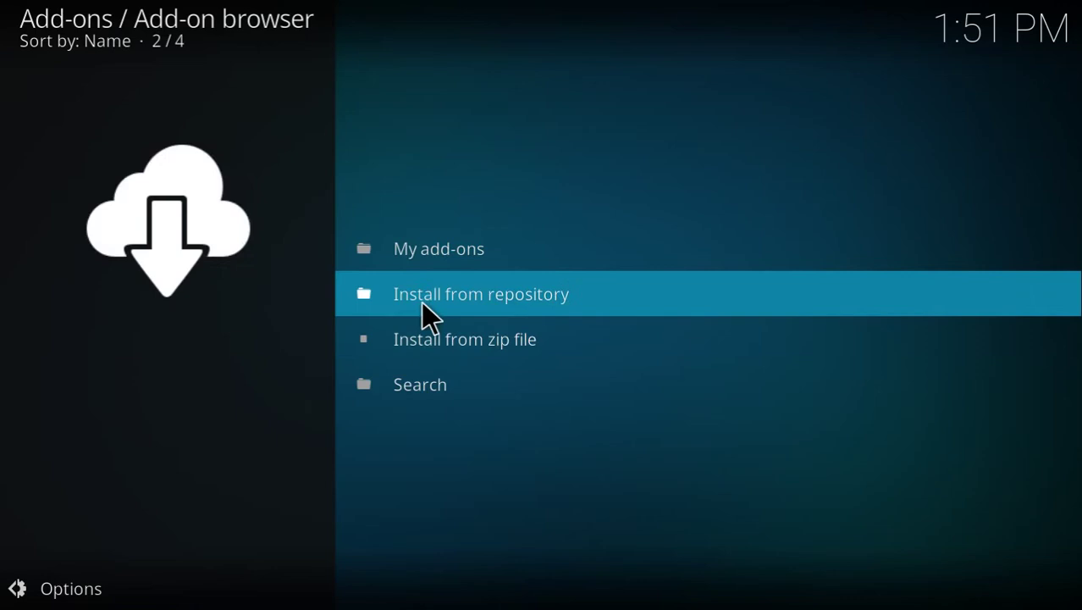
# Open the Ares Wizard add-on through the repository listing in the add-on browser.
pyautogui.click(438, 307)
pyautogui.click(435, 343)
pyautogui.click(446, 343)
pyautogui.click(441, 339)
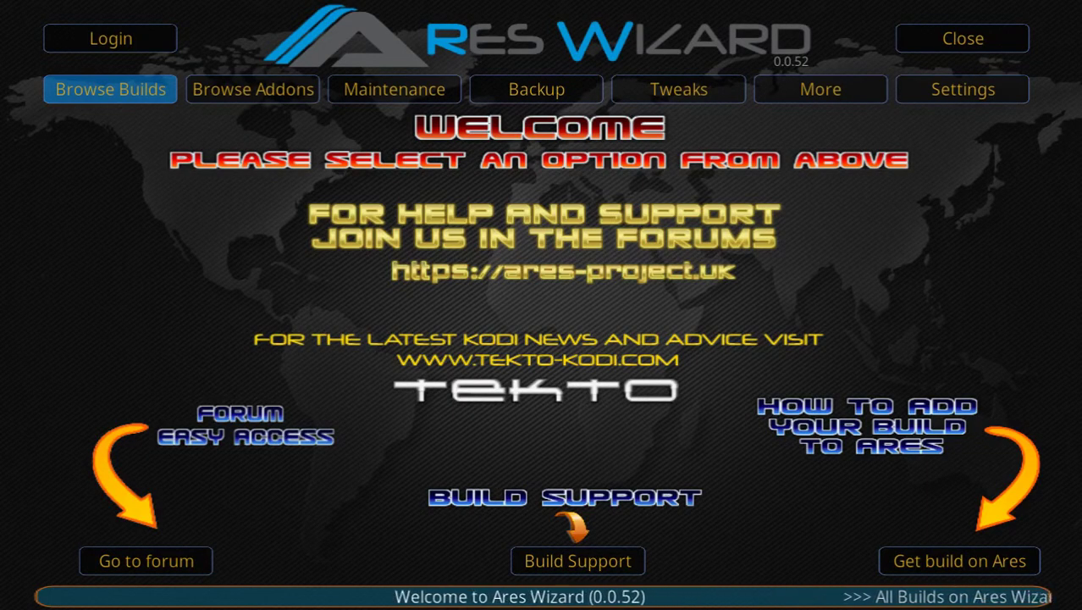
# Browse the builds in Ares Wizard and open the list containing the Xenon and Eminence builds.
pyautogui.press('Right')
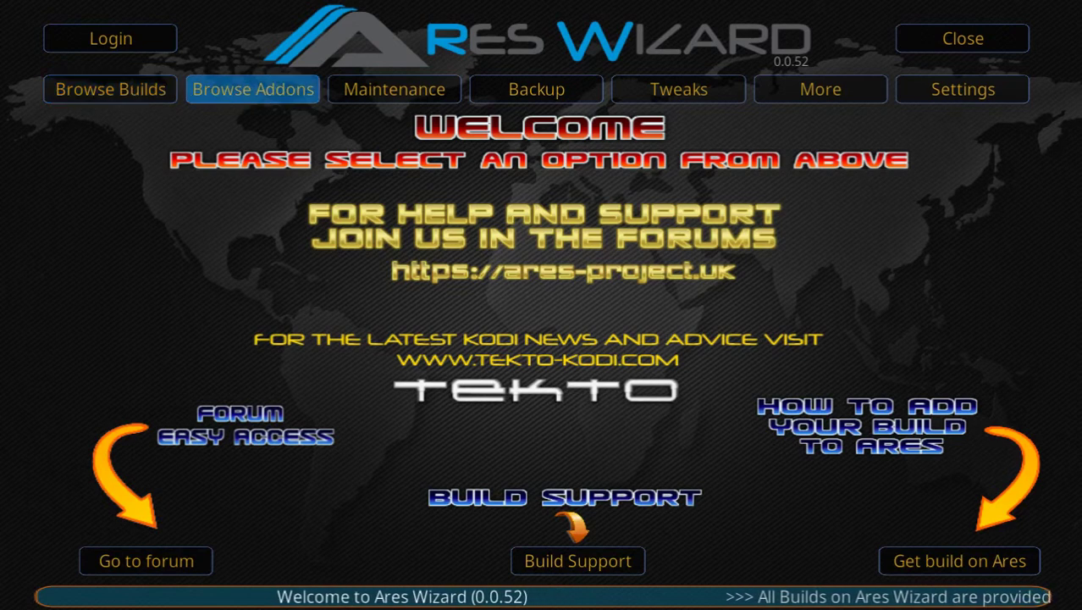
pyautogui.press('Left')
pyautogui.press('Return')
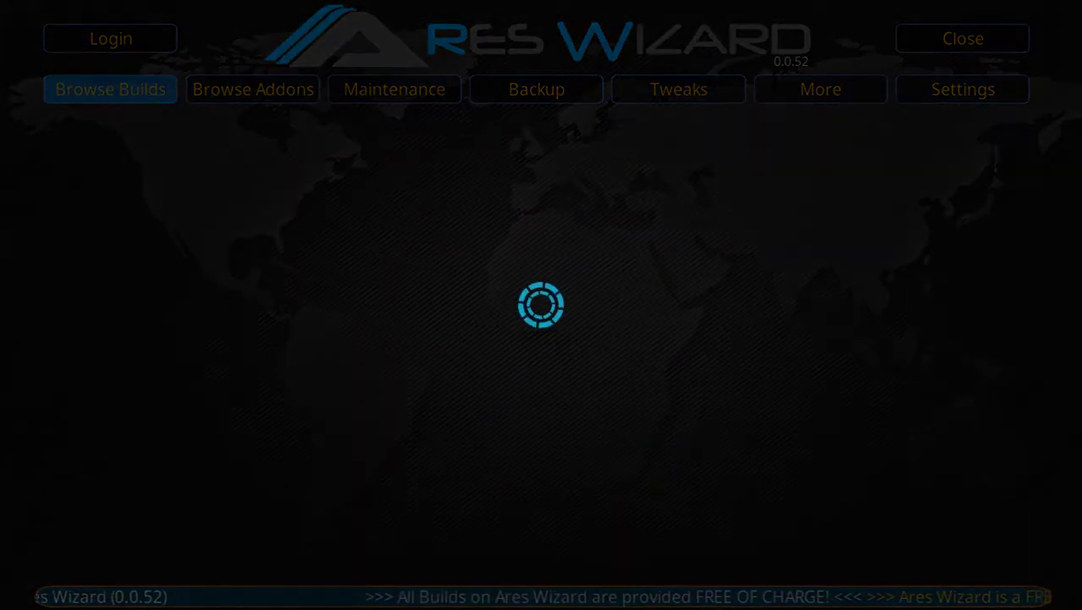
pyautogui.press('Down')
pyautogui.press('Down')
pyautogui.press('Down')
pyautogui.press('Down')
pyautogui.press('Down')
pyautogui.press('Down')
pyautogui.press('Down')
pyautogui.press('Down')
pyautogui.press('Down')
pyautogui.press('Return')
# Examine the available Xenon and Eminence builds, including their previews, versions and Kodi compatibility.
pyautogui.press('Down')
pyautogui.press('Down')
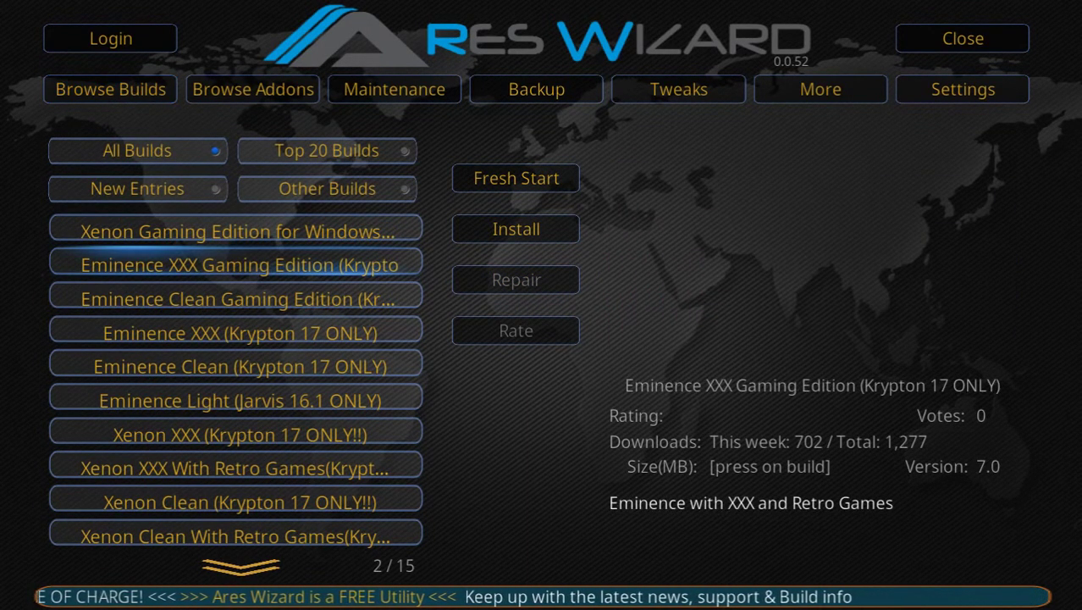
pyautogui.press('Up')
pyautogui.press('Down')
pyautogui.press('Down')
pyautogui.press('Down')
pyautogui.press('Down')
pyautogui.press('Down')
pyautogui.press('Down')
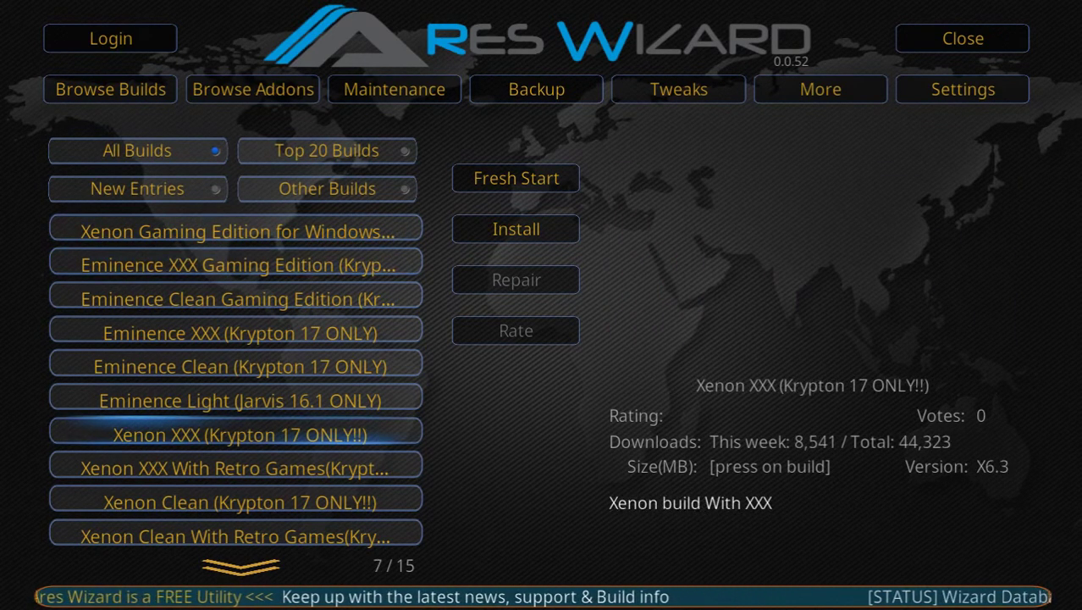
pyautogui.press('Down')
pyautogui.press('Down')
pyautogui.press('Down')
pyautogui.press('Down')
pyautogui.press('Down')
pyautogui.press('Down')
pyautogui.press('Down')
pyautogui.press('Down')
pyautogui.press('Down')
pyautogui.press('Down')
pyautogui.press('Down')
pyautogui.press('Down')
pyautogui.press('Down')
pyautogui.press('Down')
pyautogui.press('Down')
pyautogui.press('Down')
pyautogui.press('Down')
pyautogui.press('Down')
pyautogui.press('Down')
pyautogui.press('Down')
pyautogui.press('Down')
pyautogui.press('Up')
pyautogui.press('Up')
pyautogui.press('Up')
pyautogui.press('Up')
pyautogui.press('Up')
pyautogui.press('Up')
pyautogui.press('Up')
pyautogui.press('Up')
pyautogui.press('Up')
pyautogui.press('Up')
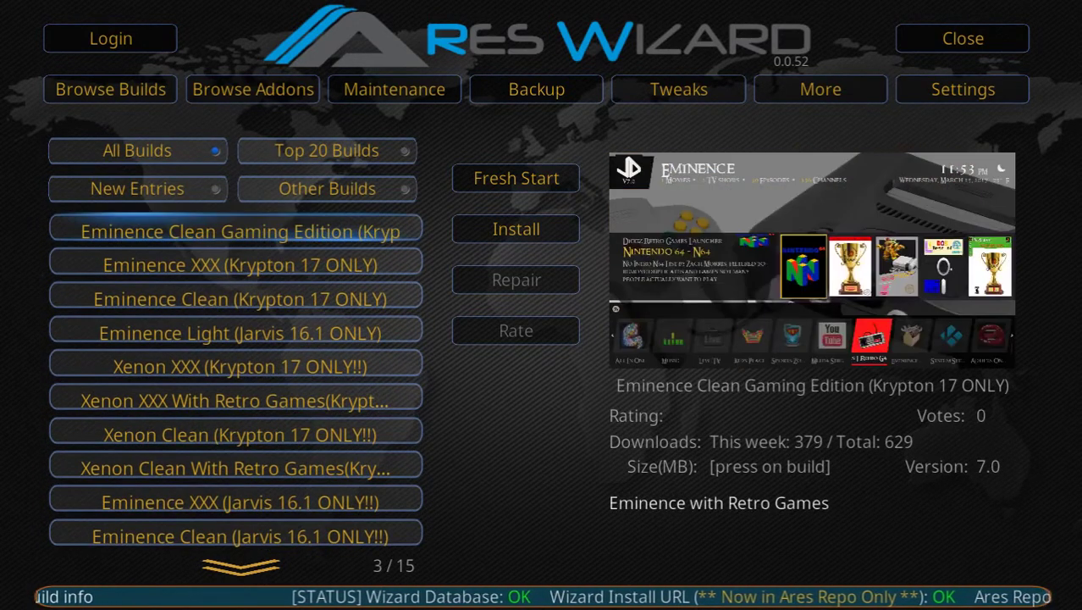
pyautogui.press('Up')
pyautogui.press('Up')
pyautogui.press('Down')
pyautogui.press('Down')
pyautogui.press('Down')
pyautogui.press('Down')
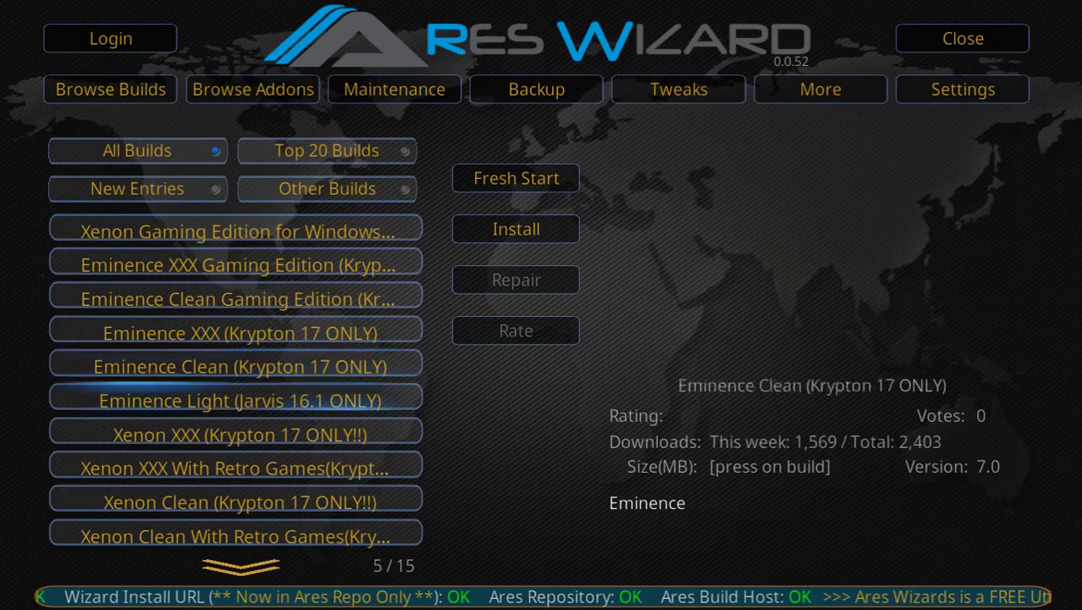
pyautogui.press('Down')
pyautogui.press('Down')
pyautogui.press('Down')
pyautogui.press('Down')
pyautogui.press('Down')
pyautogui.press('Down')
pyautogui.press('Up')
pyautogui.press('Up')
pyautogui.press('Up')
pyautogui.press('Up')
pyautogui.press('Down')
pyautogui.press('Up')
pyautogui.press('Up')
pyautogui.press('Up')
pyautogui.press('Up')
pyautogui.press('Up')
pyautogui.press('Up')
pyautogui.press('Up')
pyautogui.press('Up')
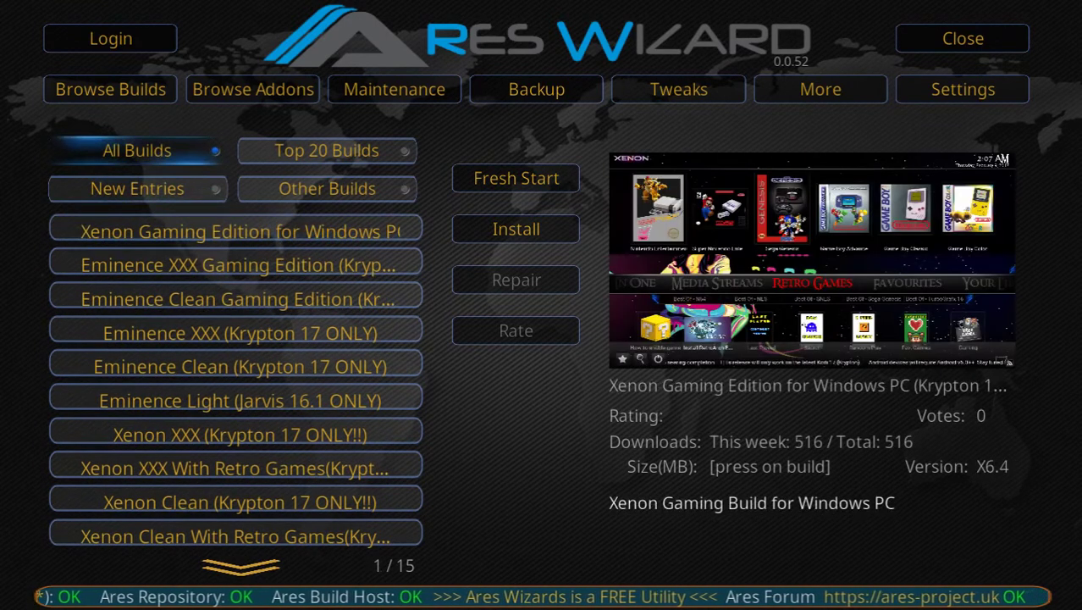
# Install the Xenon Gaming Edition for Windows PC build, declining the skin and profile backup.
pyautogui.press('Down')
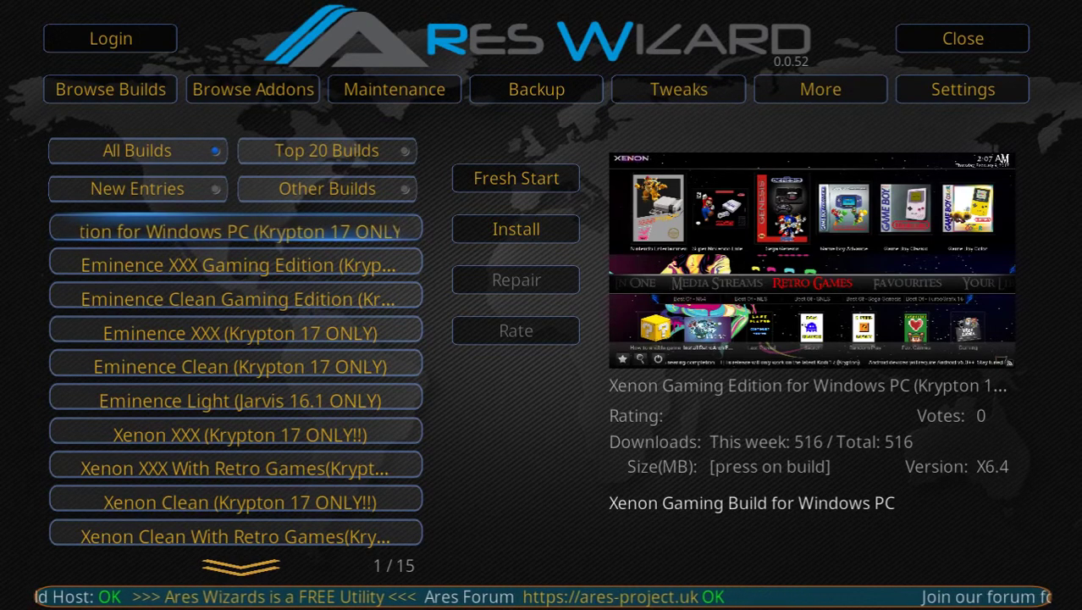
pyautogui.press('Return')
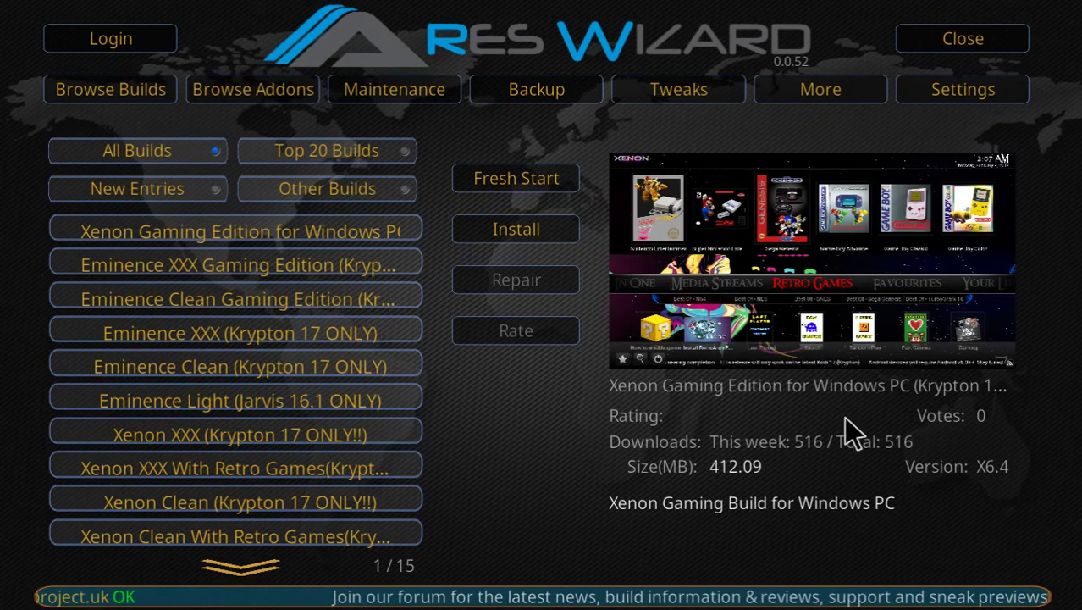
pyautogui.click(523, 235)
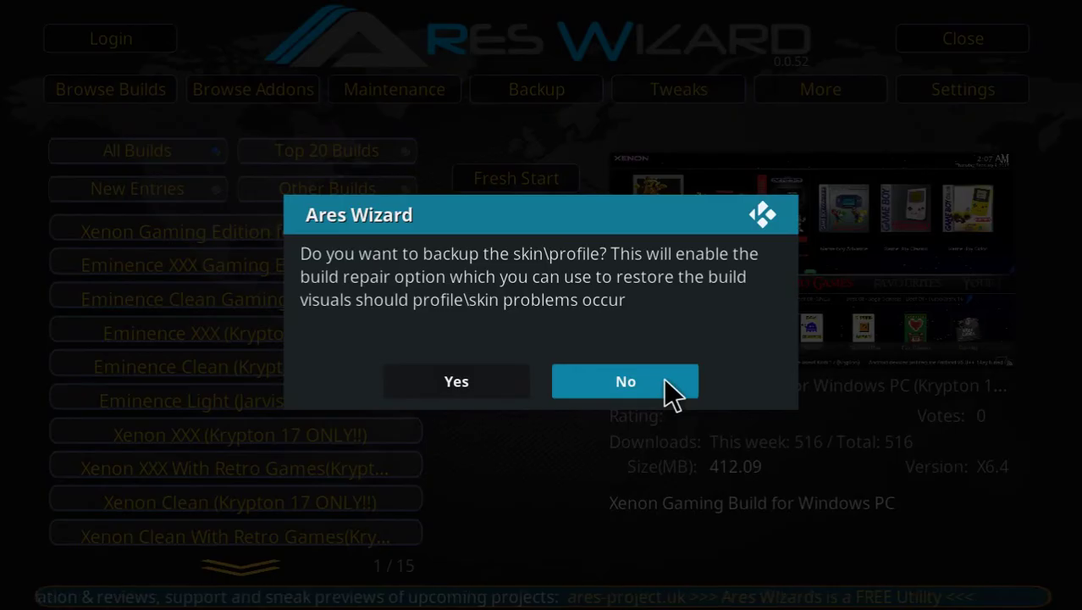
pyautogui.click(665, 380)
pyautogui.click(541, 393)
# Relaunch Kodi and postpone the Diggz Fire Builds Wizard v2.4 download.
pyautogui.press('super')
pyautogui.write('kodi')
pyautogui.click(143, 216)
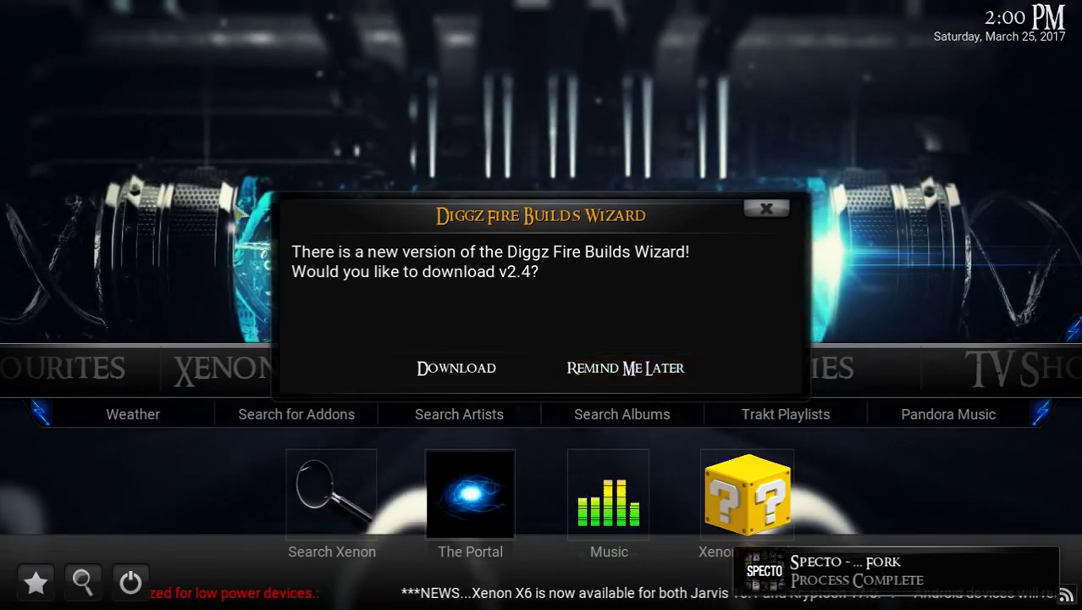
pyautogui.click(612, 371)
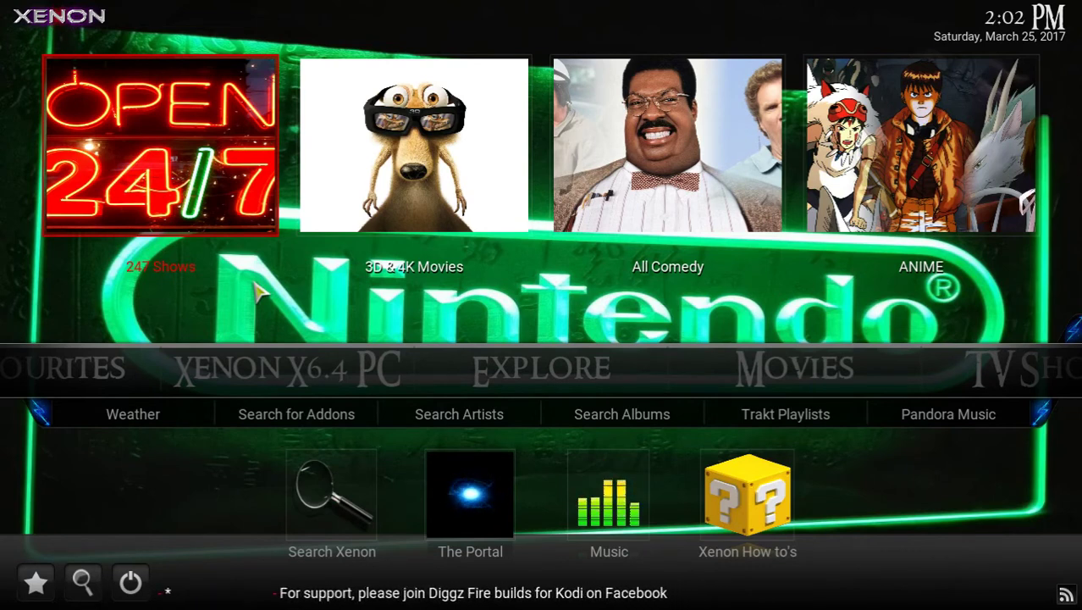
# Examine the categories in the Explore section, from 247 Shows through War and politics.
pyautogui.press('Right')
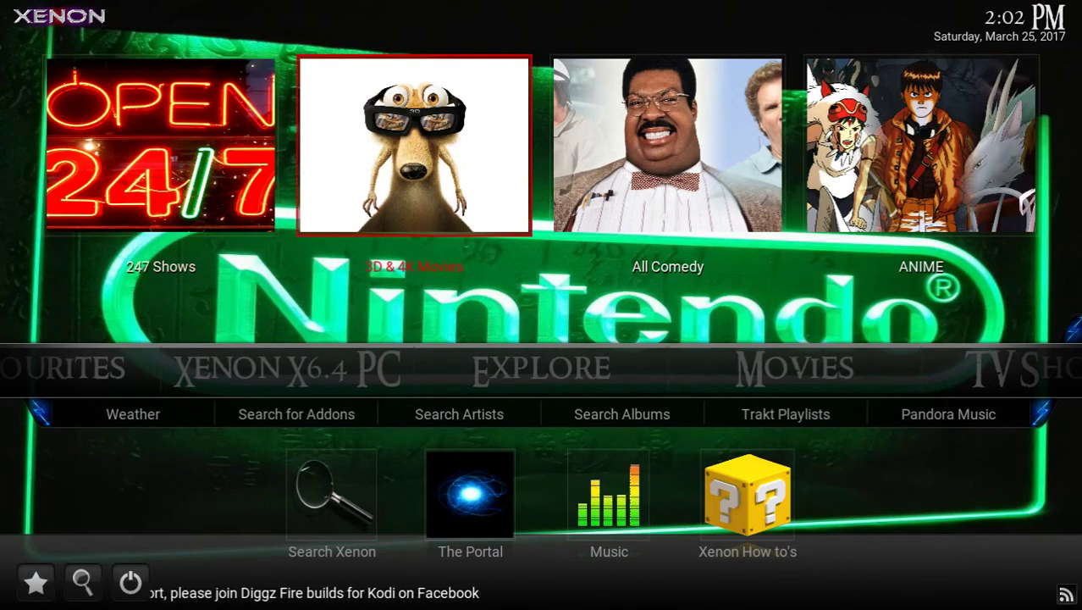
pyautogui.press('Right')
pyautogui.press('Right')
pyautogui.press('Right')
pyautogui.press('Right')
pyautogui.press('Right')
pyautogui.press('Right')
pyautogui.press('Right')
pyautogui.press('Right')
pyautogui.press('Right')
pyautogui.press('Right')
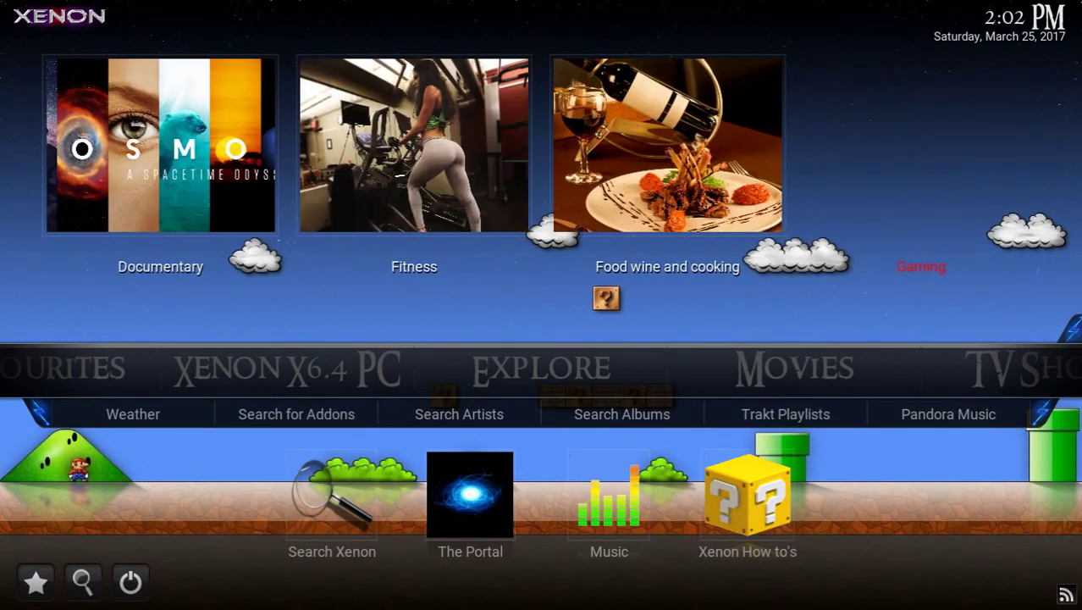
pyautogui.press('Right')
pyautogui.press('Right')
pyautogui.press('Right')
pyautogui.press('Right')
pyautogui.press('Right')
pyautogui.press('Right')
pyautogui.press('Right')
pyautogui.press('Right')
pyautogui.press('Right')
pyautogui.press('Right')
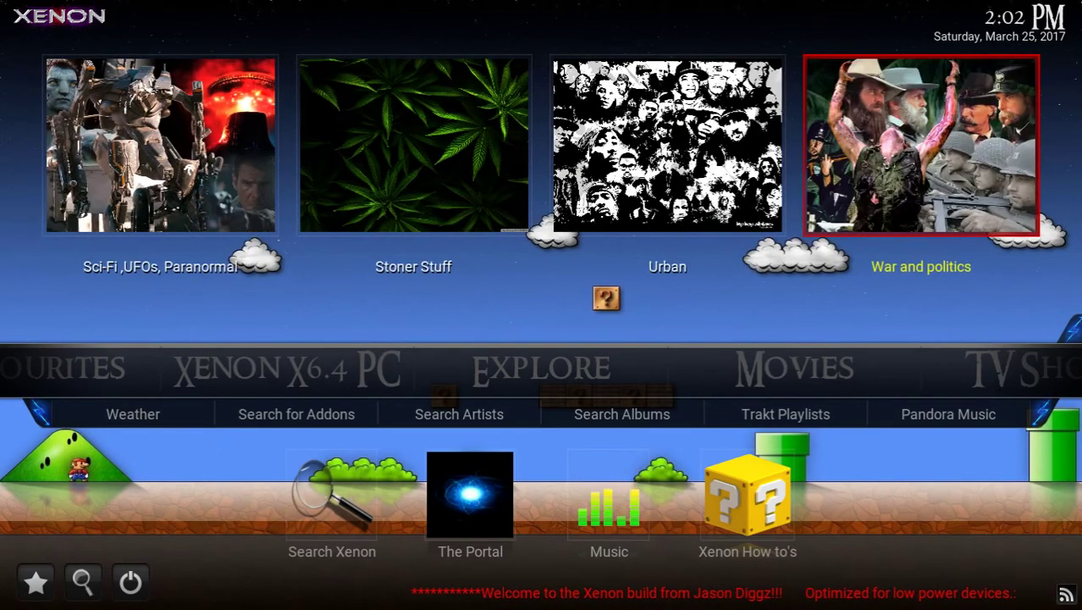
pyautogui.press('Right')
pyautogui.press('Right')
pyautogui.press('Right')
# Switch the home screen to the Movies section and view its featured titles.
pyautogui.press('Down')
pyautogui.press('Right')
pyautogui.press('Up')
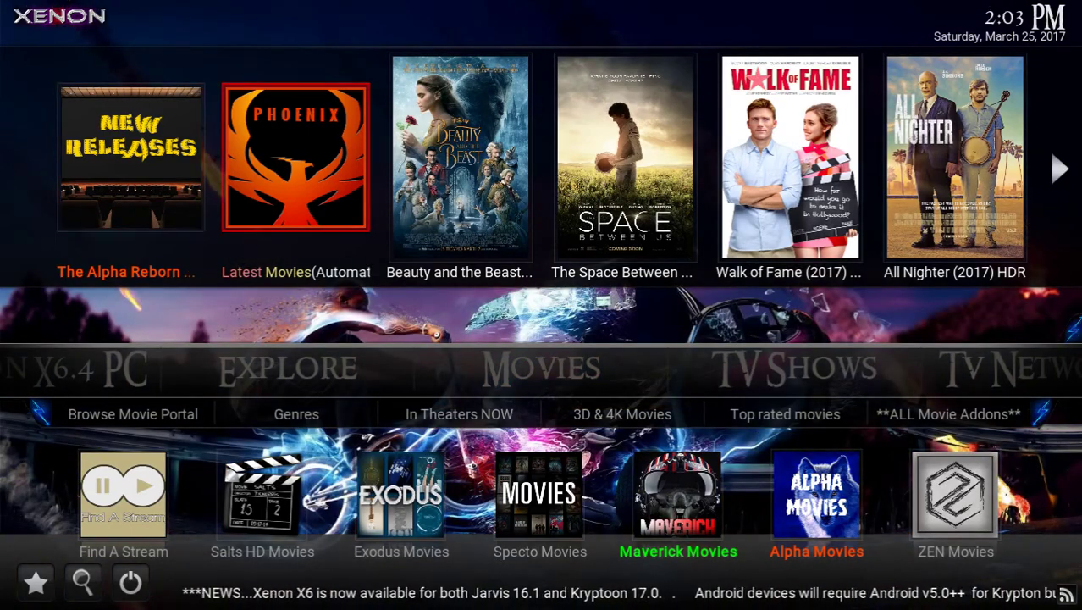
# Examine the Movies section's categories and its movie add-ons, from Find A Stream through ZEN Movies.
pyautogui.press('Right')
pyautogui.press('Right')
pyautogui.press('Right')
pyautogui.press('Right')
pyautogui.press('Right')
pyautogui.press('Right')
pyautogui.press('Right')
pyautogui.press('Right')
pyautogui.press('Right')
pyautogui.press('Right')
pyautogui.press('Right')
pyautogui.press('Right')
pyautogui.press('Right')
pyautogui.press('Right')
pyautogui.press('Right')
pyautogui.press('Down')
pyautogui.press('Right')
pyautogui.press('Right')
pyautogui.press('Right')
pyautogui.press('Right')
pyautogui.press('Right')
pyautogui.press('Right')
pyautogui.press('Left')
pyautogui.press('Left')
pyautogui.press('Left')
# Switch to the TV Shows section and look through its categories, from Browse TV Portal through **ALL TV Addons**.
pyautogui.press('Up')
pyautogui.press('Right')
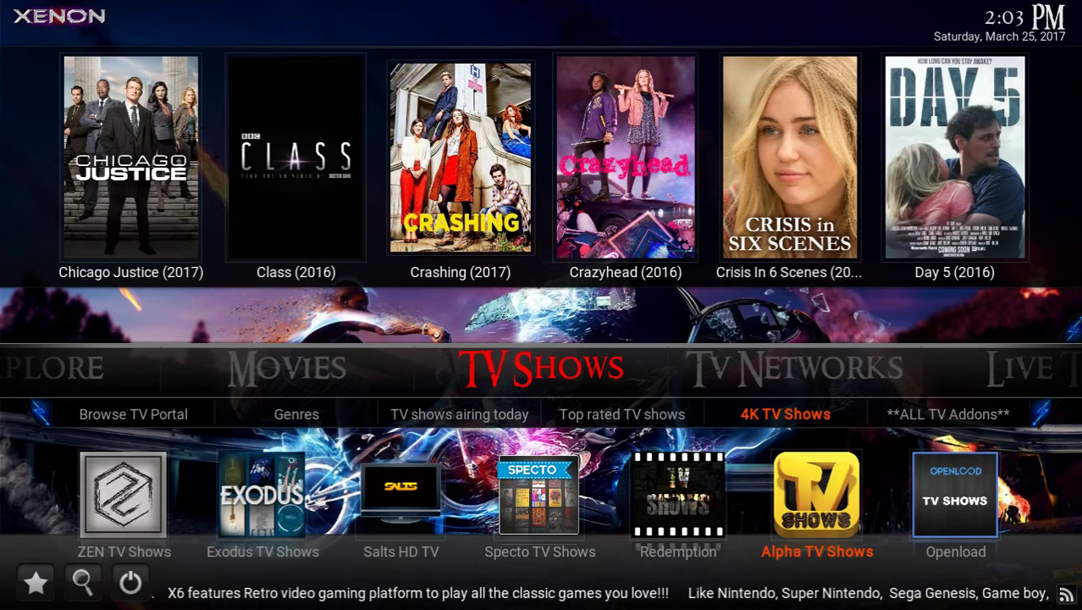
pyautogui.click(133, 413)
pyautogui.click(296, 413)
pyautogui.click(459, 413)
pyautogui.click(621, 413)
pyautogui.click(785, 413)
pyautogui.click(948, 413)
# Switch to the TV Networks section and look through its channel tiles, from Amazon through BET.
pyautogui.press('Up')
pyautogui.press('Right')
pyautogui.press('Down')
pyautogui.press('Down')
pyautogui.press('Right')
pyautogui.press('Left')
pyautogui.press('Right')
pyautogui.press('Right')
pyautogui.press('Right')
pyautogui.press('Right')
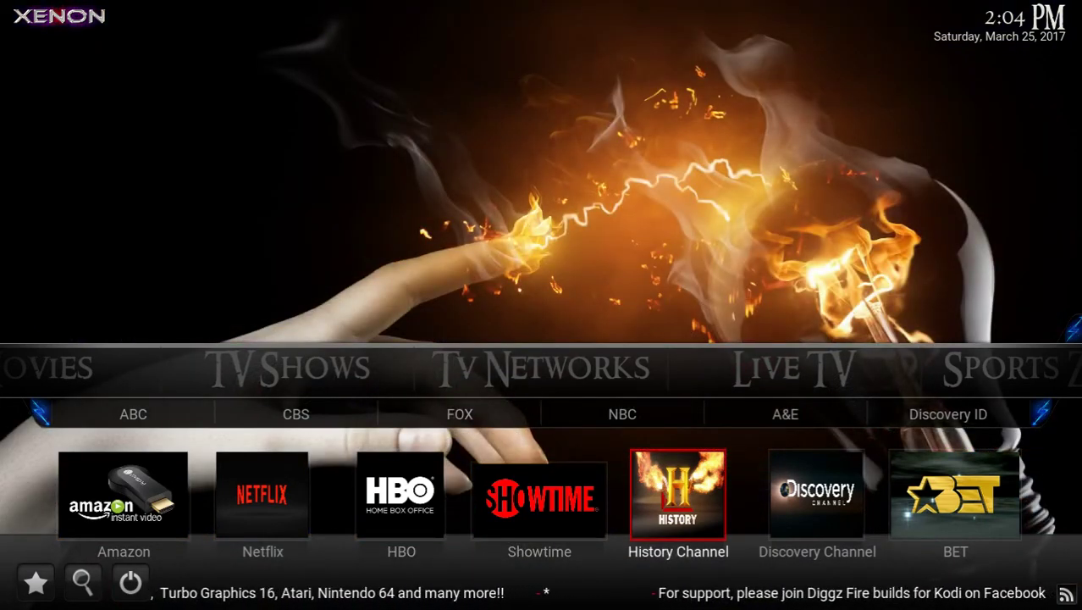
pyautogui.click(816, 494)
pyautogui.press('Right')
pyautogui.press('Right')
pyautogui.press('Right')
pyautogui.press('Right')
# Examine the network shortcuts of the TV Networks section, starting with ABC, CBS and FOX.
pyautogui.press('Up')
pyautogui.press('Up')
pyautogui.press('Down')
pyautogui.press('Right')
pyautogui.press('Right')
pyautogui.press('Right')
pyautogui.press('Right')
pyautogui.press('Right')
pyautogui.press('Right')
pyautogui.press('Right')
pyautogui.press('Right')
pyautogui.press('Right')
# Switch to the Live TV section and look through its channel lists, including World News and Made In Canada IPTV.
pyautogui.press('Up')
pyautogui.press('Right')
pyautogui.press('Down')
pyautogui.press('Right')
pyautogui.press('Right')
pyautogui.press('Right')
pyautogui.press('Right')
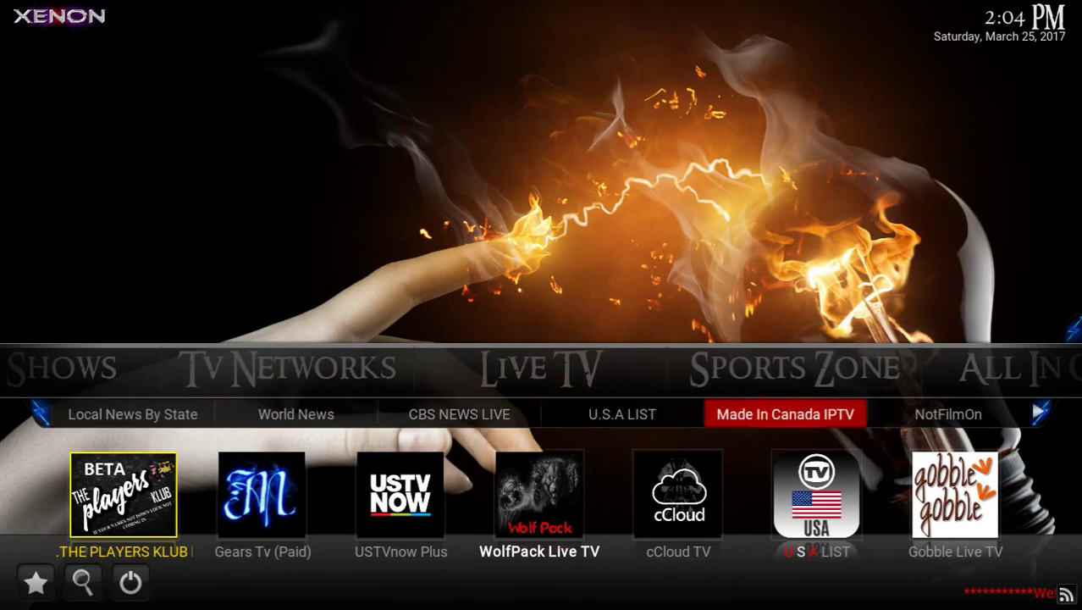
pyautogui.press('Left')
pyautogui.press('Right')
pyautogui.press('Right')
pyautogui.press('Right')
pyautogui.press('Right')
pyautogui.press('Right')
pyautogui.press('Down')
# Switch to the Sports Zone section and look through its game categories and its sports add-ons, starting from Pro Sport.
pyautogui.press('Up')
pyautogui.press('Up')
pyautogui.press('Right')
pyautogui.press('Down')
pyautogui.press('Right')
pyautogui.press('Right')
pyautogui.press('Right')
pyautogui.press('Right')
pyautogui.press('Left')
pyautogui.press('Left')
pyautogui.press('Left')
pyautogui.press('Left')
pyautogui.press('Down')
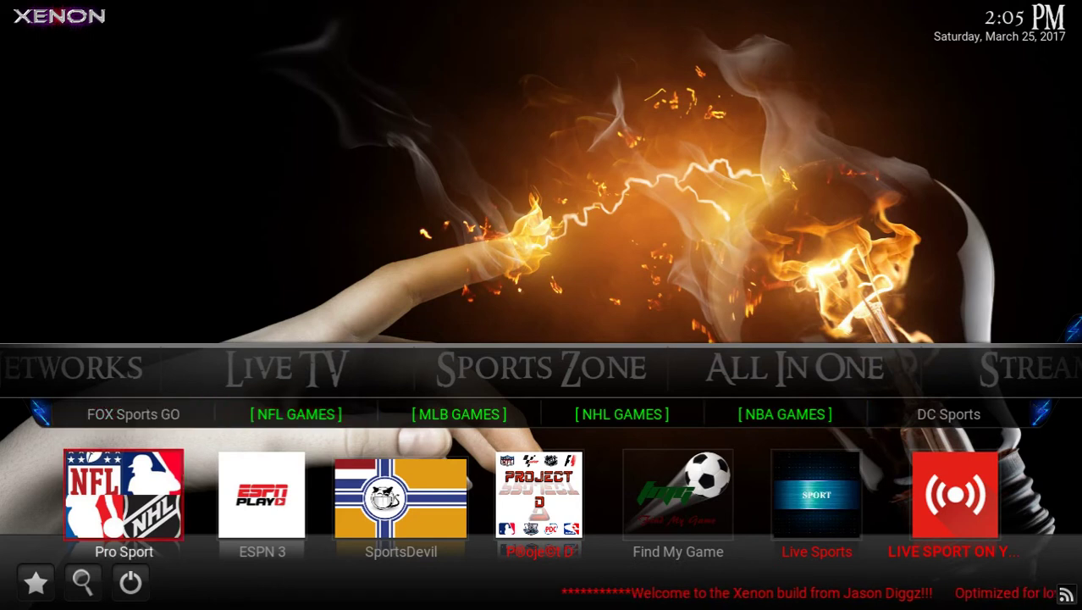
pyautogui.press('Right')
pyautogui.press('Right')
# Switch to the All In One section and view its add-ons and the favourites shortcut.
pyautogui.press('Up')
pyautogui.press('Up')
pyautogui.press('Right')
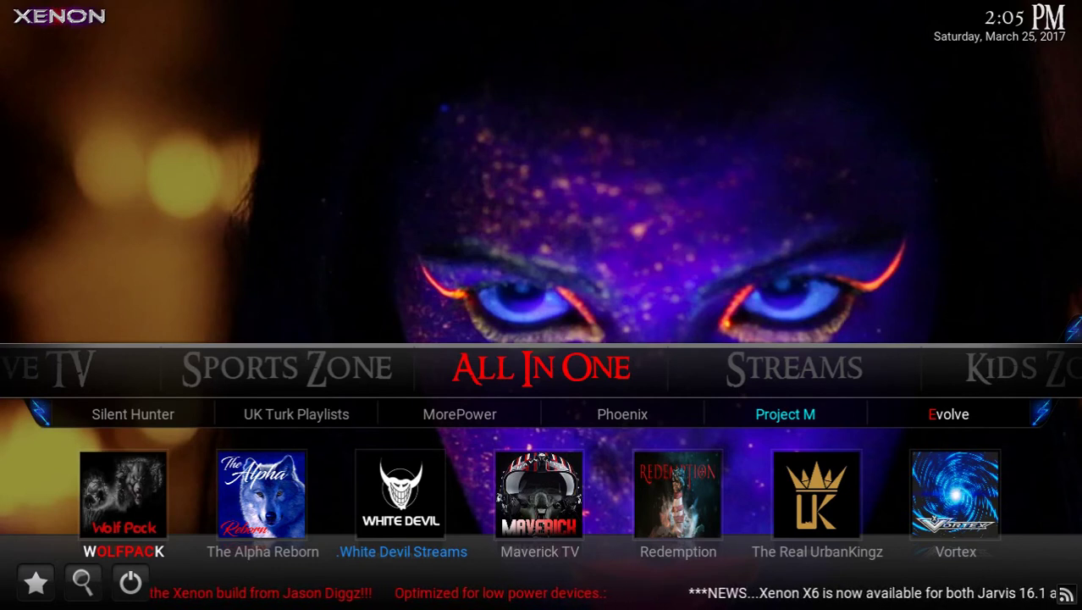
pyautogui.press('Down')
pyautogui.click(35, 582)
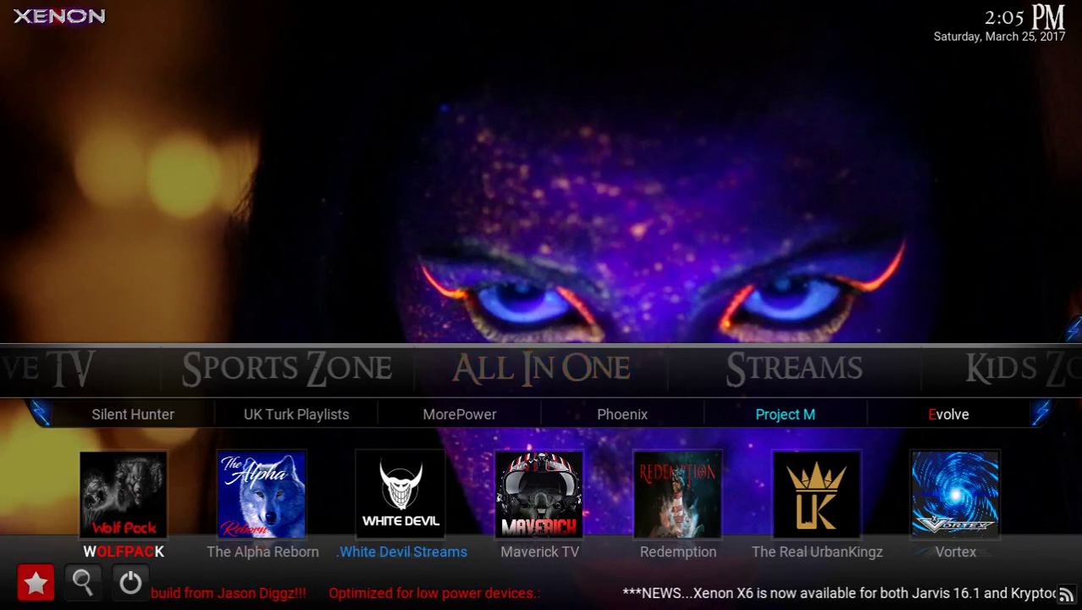
pyautogui.press('Up')
pyautogui.press('Up')
pyautogui.press('Up')
# Switch to the Streams section and look through its entries.
pyautogui.press('Right')
pyautogui.press('Down')
pyautogui.press('Down')
pyautogui.press('Up')
pyautogui.press('Right')
pyautogui.press('Right')
pyautogui.press('Right')
pyautogui.press('Right')
pyautogui.press('Left')
pyautogui.press('Left')
# View the Kids Zone section, moving on to the Your Library section.
pyautogui.press('Up')
pyautogui.press('Right')
pyautogui.press('Left')
pyautogui.press('Right')
pyautogui.press('Right')
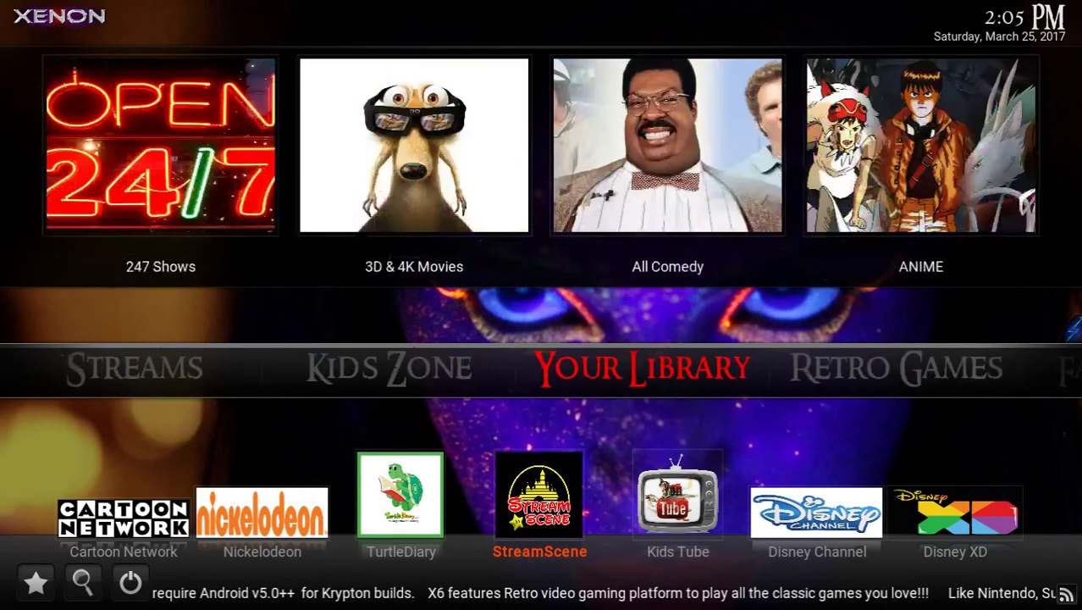
# Switch to the Retro Games section and look through its Best Of console lists, starting from Atari 2600.
pyautogui.press('Right')
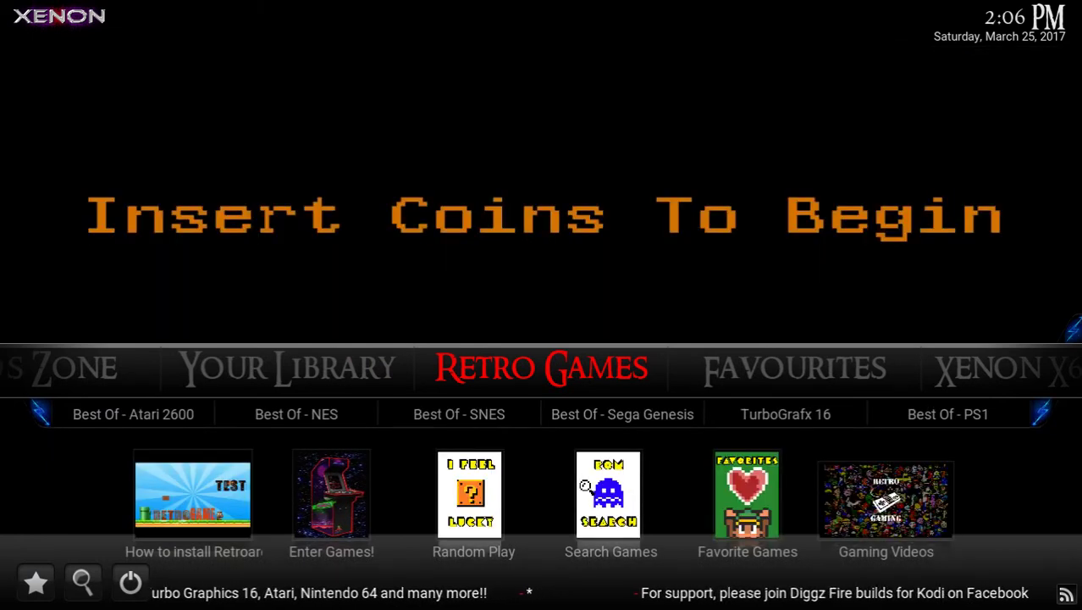
pyautogui.press('Right')
pyautogui.press('Right')
pyautogui.press('Right')
pyautogui.press('Right')
pyautogui.press('Right')
pyautogui.press('Right')
pyautogui.press('Right')
pyautogui.press('Right')
pyautogui.press('Right')
pyautogui.press('Right')
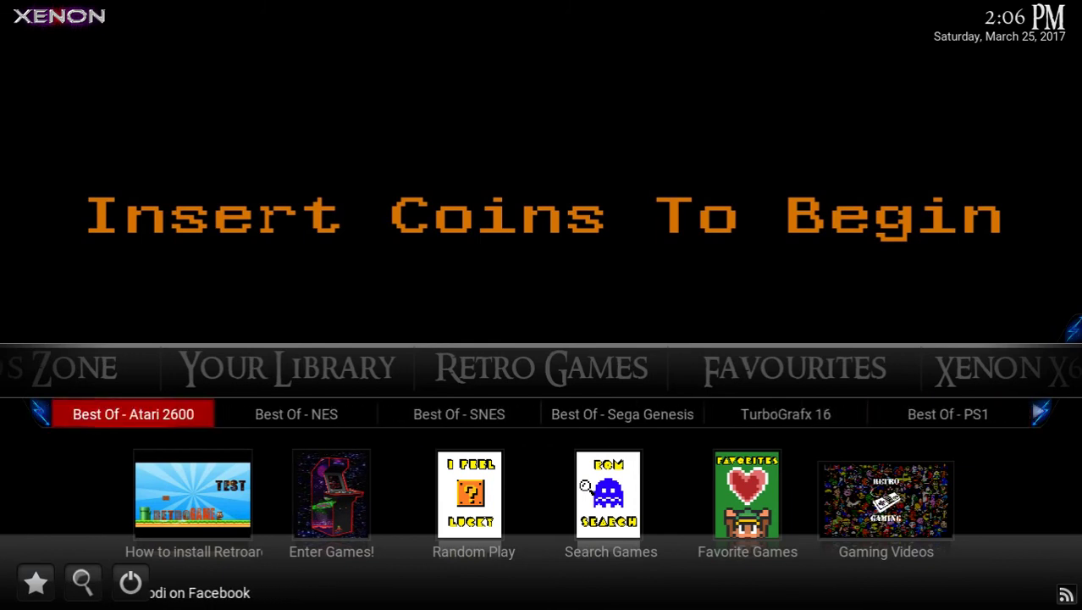
# Look over the Retro Games tiles, including How to install Retroarch, Enter Games! and Random Play.
pyautogui.press('Down')
pyautogui.press('Right')
pyautogui.press('Left')
pyautogui.press('Right')
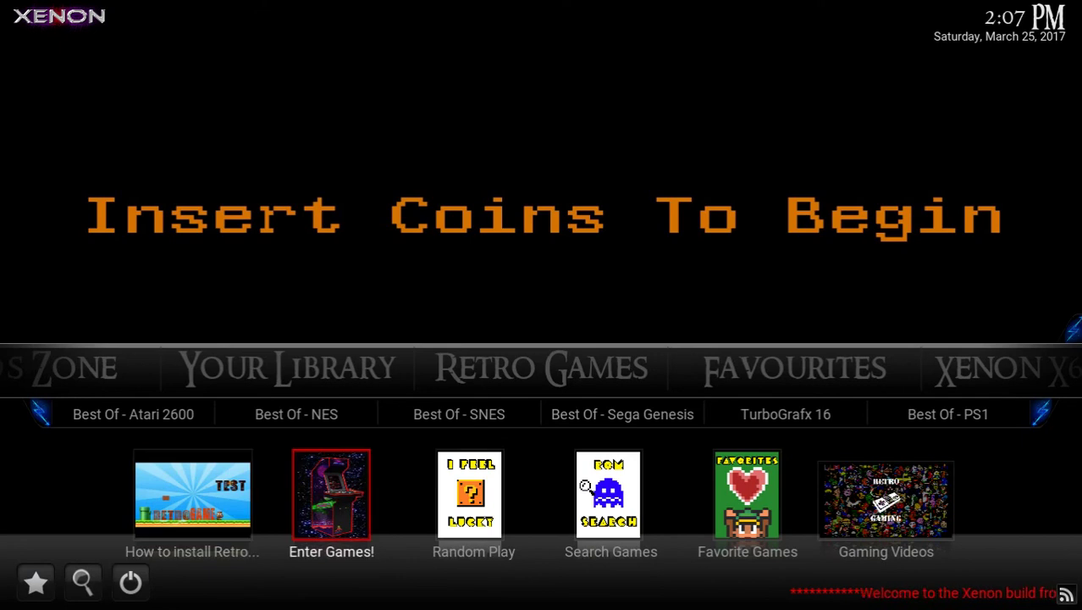
pyautogui.press('Right')
pyautogui.press('Up')
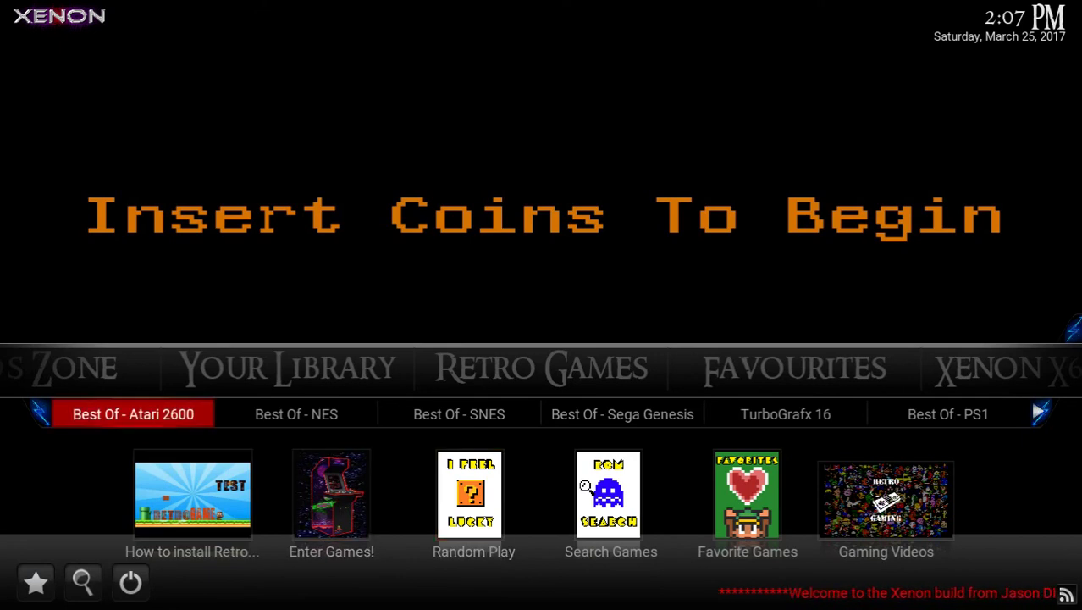
# Switch to the Xenon X6.4 PC section and open the Diggz Fire Builds Wizard.
pyautogui.press('Up')
pyautogui.press('Right')
pyautogui.press('Right')
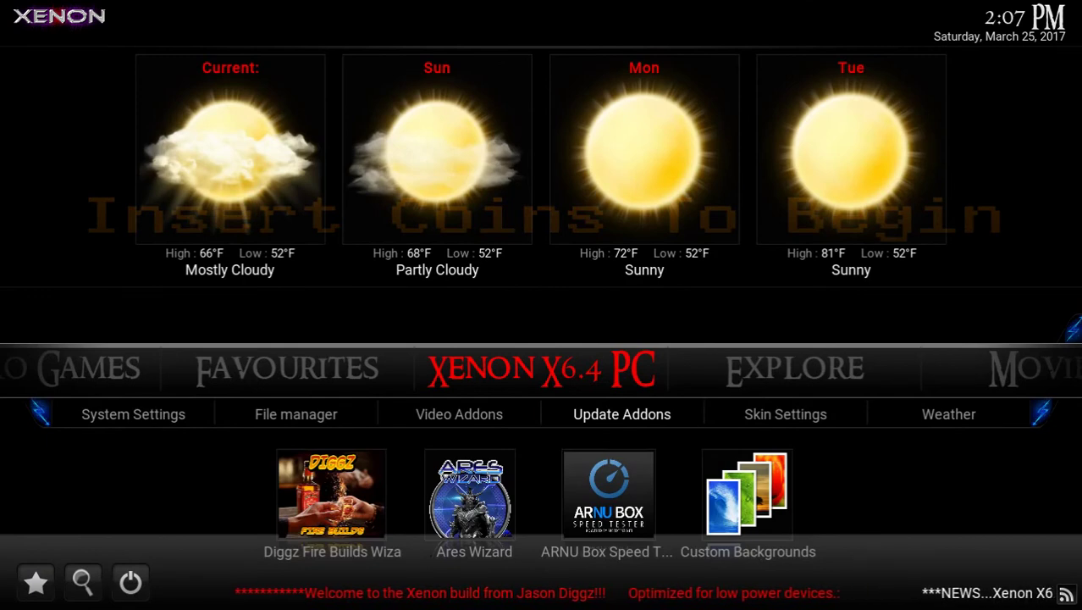
pyautogui.press('Down')
pyautogui.press('Down')
pyautogui.press('Right')
pyautogui.press('Left')
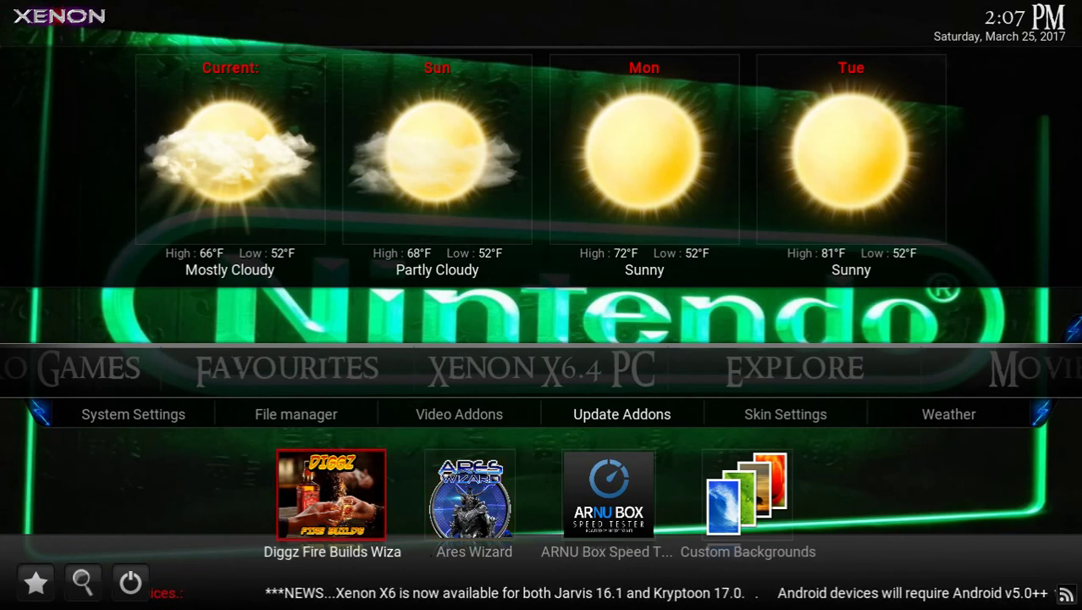
pyautogui.press('Right')
pyautogui.press('Left')
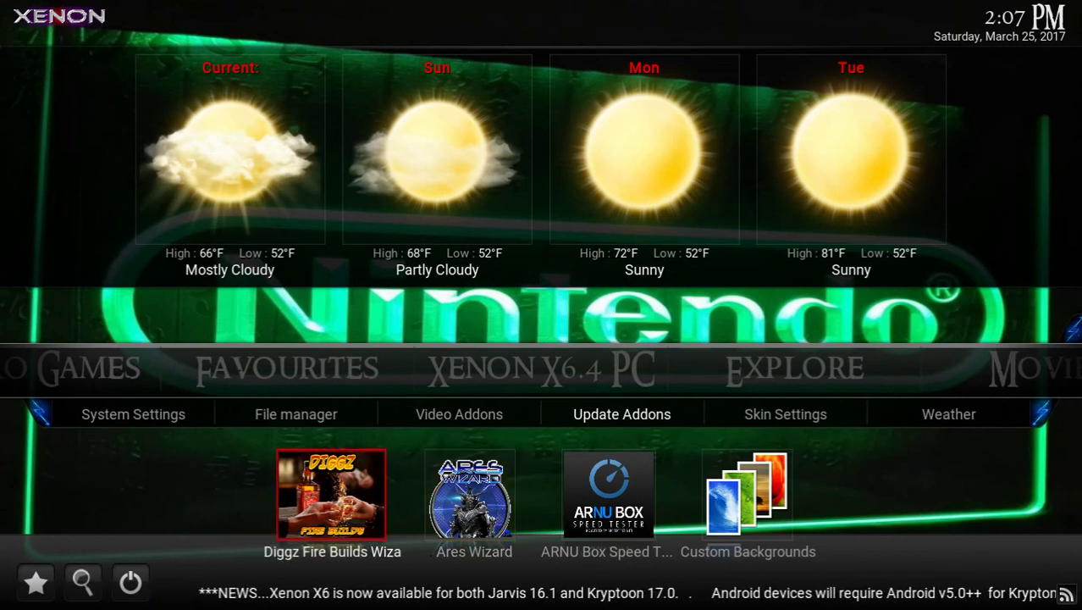
pyautogui.press('Right')
pyautogui.press('Left')
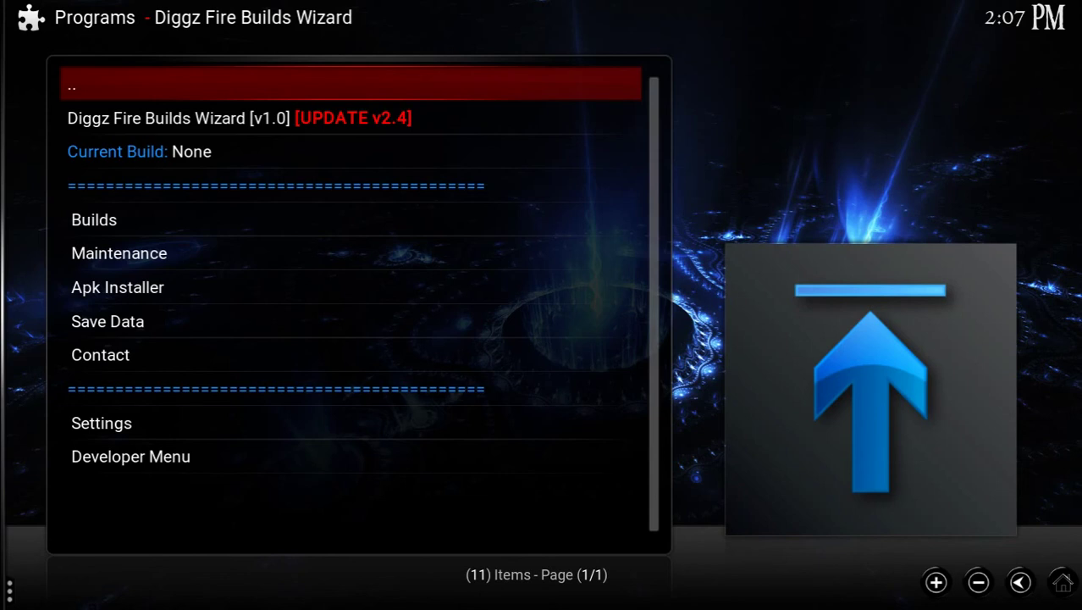
# Open the Builds list of the Diggz Fire Builds Wizard.
pyautogui.press('Down')
pyautogui.press('Down')
pyautogui.press('Down')
pyautogui.press('Down')
pyautogui.press('Return')
# Look at the first Kodi 17.1 entries in the build list, around Xenon Gaming Edition for Windows (vX6.4).
pyautogui.press('Down')
pyautogui.press('Down')
pyautogui.press('Down')
pyautogui.press('Down')
pyautogui.press('Down')
pyautogui.press('Up')
pyautogui.press('Down')
pyautogui.press('Up')
pyautogui.press('Down')
pyautogui.press('Up')
pyautogui.press('Down')
pyautogui.press('Up')
pyautogui.press('Down')
pyautogui.press('Up')
pyautogui.press('Down')
pyautogui.press('Up')
# Look through the remaining Xenon and Eminence builds to the end of the list, including the Kodi 16.1 entries.
pyautogui.press('Down')
pyautogui.press('Down')
pyautogui.press('Down')
pyautogui.press('Down')
pyautogui.press('Down')
pyautogui.press('Down')
pyautogui.press('Down')
pyautogui.press('Down')
pyautogui.press('Down')
pyautogui.press('Down')
pyautogui.press('Down')
pyautogui.press('Down')
pyautogui.press('Down')
pyautogui.press('Down')
pyautogui.press('Down')
pyautogui.press('Down')
pyautogui.press('Up')
pyautogui.press('Up')
pyautogui.press('Up')
pyautogui.press('Up')
pyautogui.press('Up')
pyautogui.press('Up')
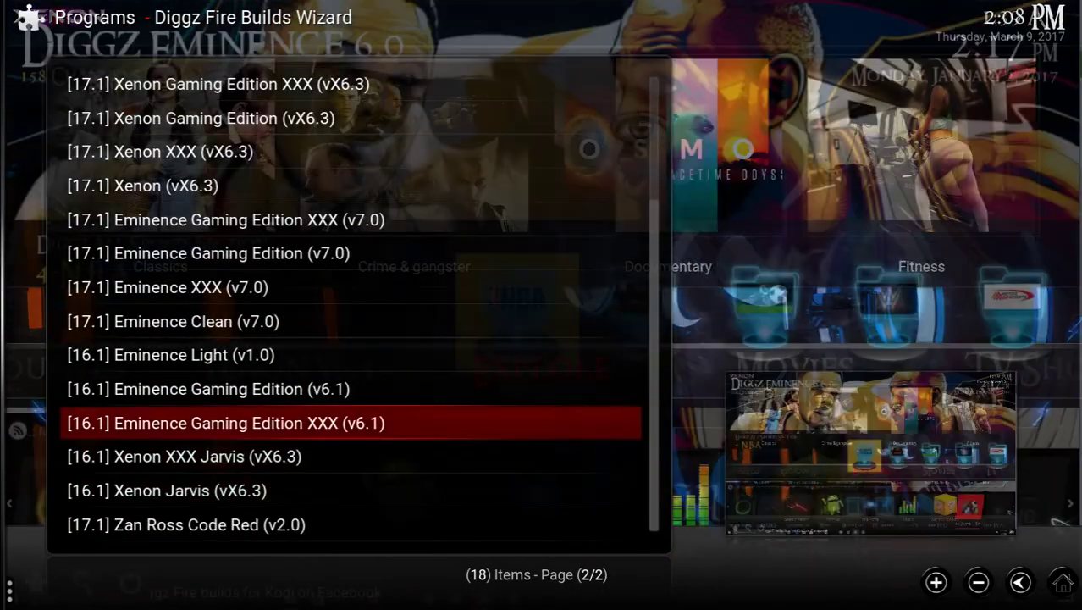
# Go past the end of the build list and review the Kodi 17.1 Xenon and Eminence builds again.
pyautogui.press('Down')
pyautogui.press('Down')
pyautogui.press('Down')
pyautogui.press('Down')
pyautogui.press('Down')
pyautogui.press('Down')
pyautogui.press('Down')
pyautogui.press('Down')
pyautogui.press('Down')
pyautogui.press('Down')
pyautogui.press('Down')
pyautogui.press('Down')
pyautogui.press('Down')
pyautogui.press('Down')
pyautogui.press('Down')
pyautogui.press('Up')
pyautogui.press('Up')
pyautogui.press('Up')
pyautogui.press('Up')
pyautogui.press('Up')
pyautogui.press('Up')
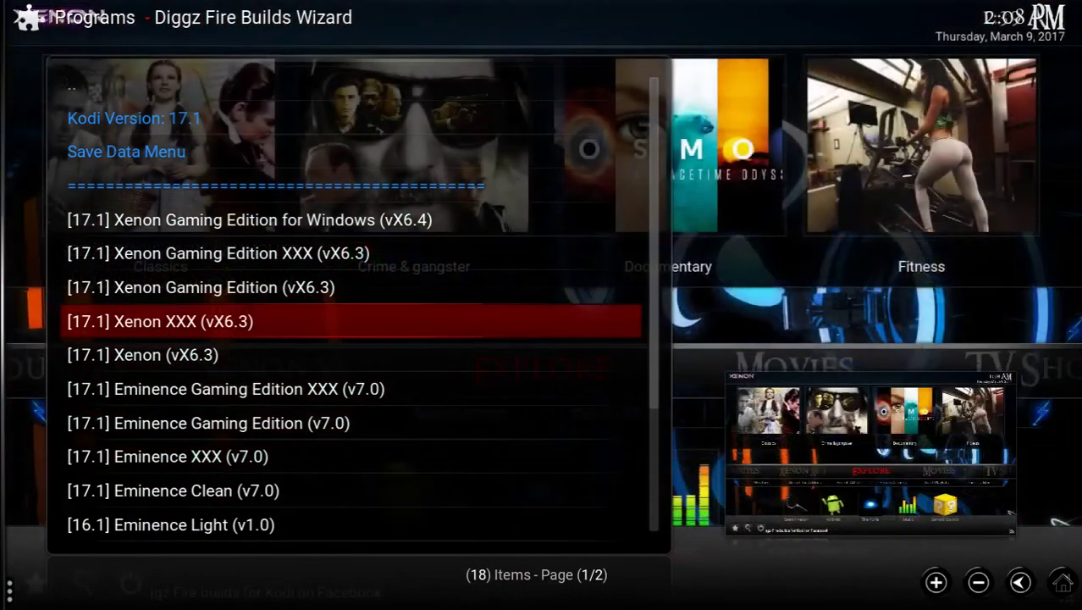
# Go from the Kodi 17.1 Xenon builds back to the Kodi 16.1 Jarvis builds near the list's end.
pyautogui.press('Up')
pyautogui.press('Up')
pyautogui.press('Up')
pyautogui.press('Up')
pyautogui.press('Up')
pyautogui.press('Up')
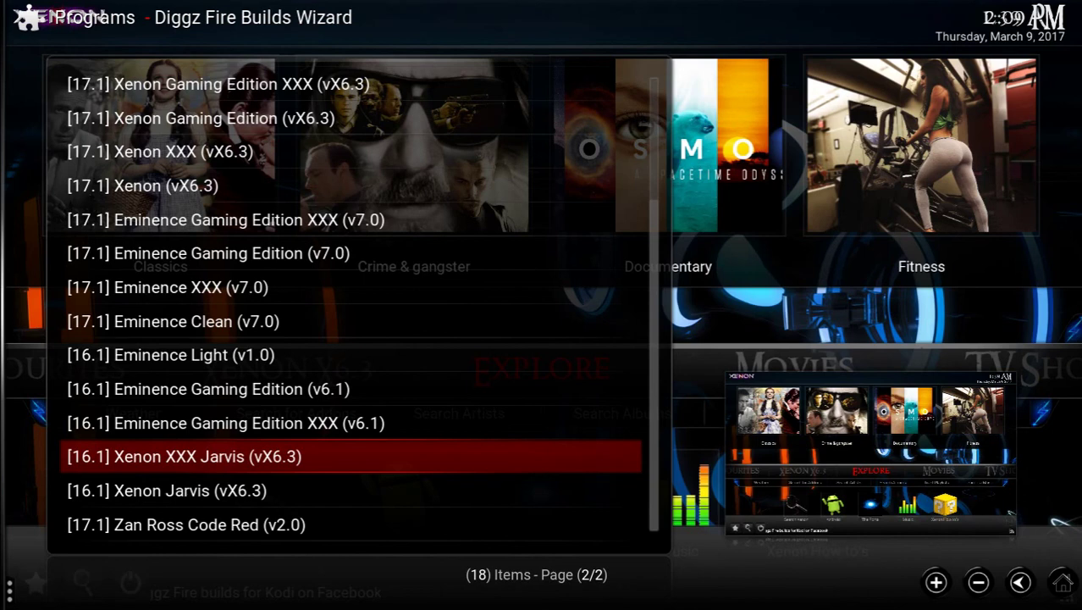